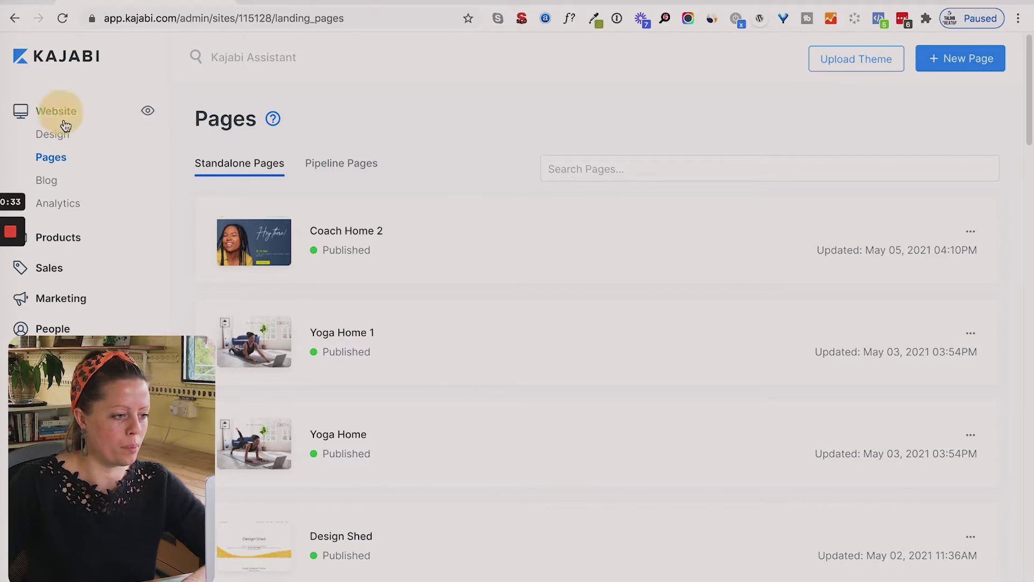
# Create a new navigation menu titled 'Coach - Expert Positioning Main' under Website > Design > Navigation.
pyautogui.click(76, 129)
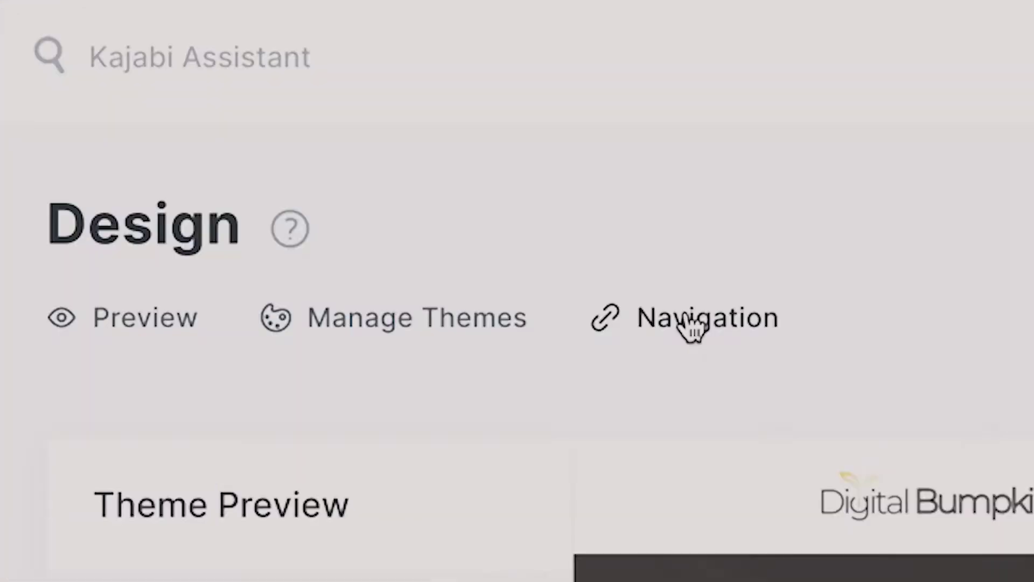
pyautogui.click(441, 160)
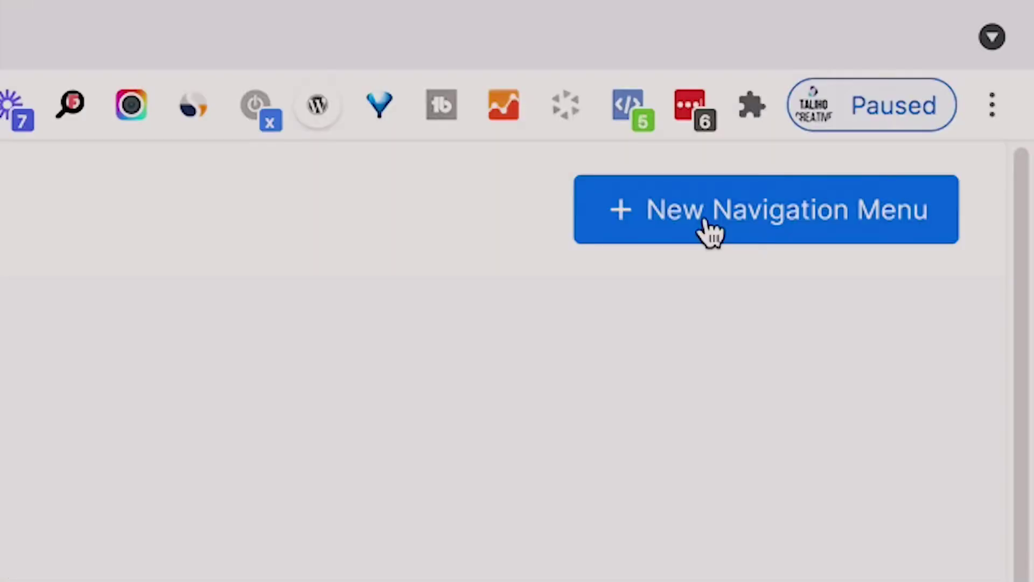
pyautogui.click(706, 220)
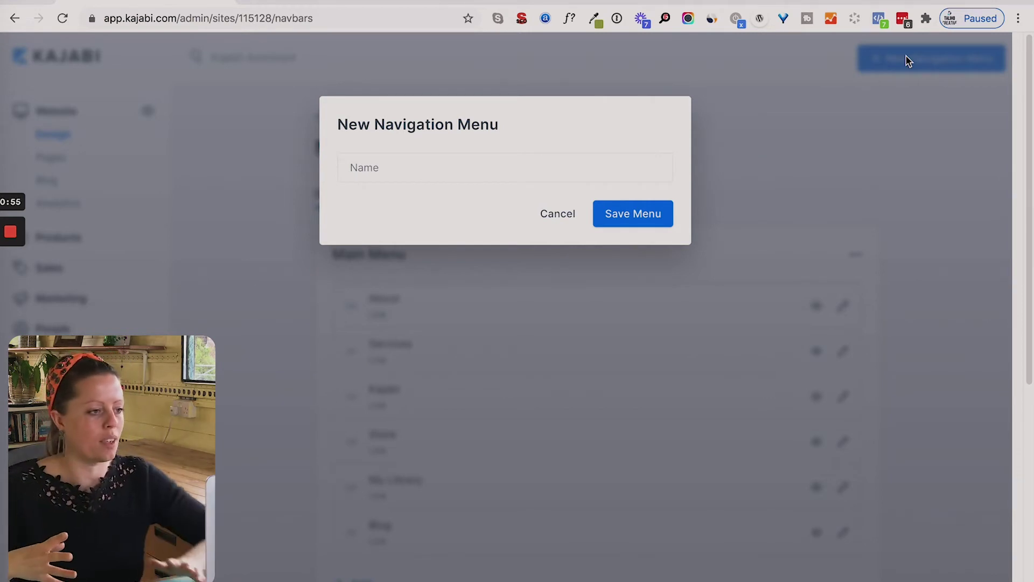
pyautogui.click(459, 163)
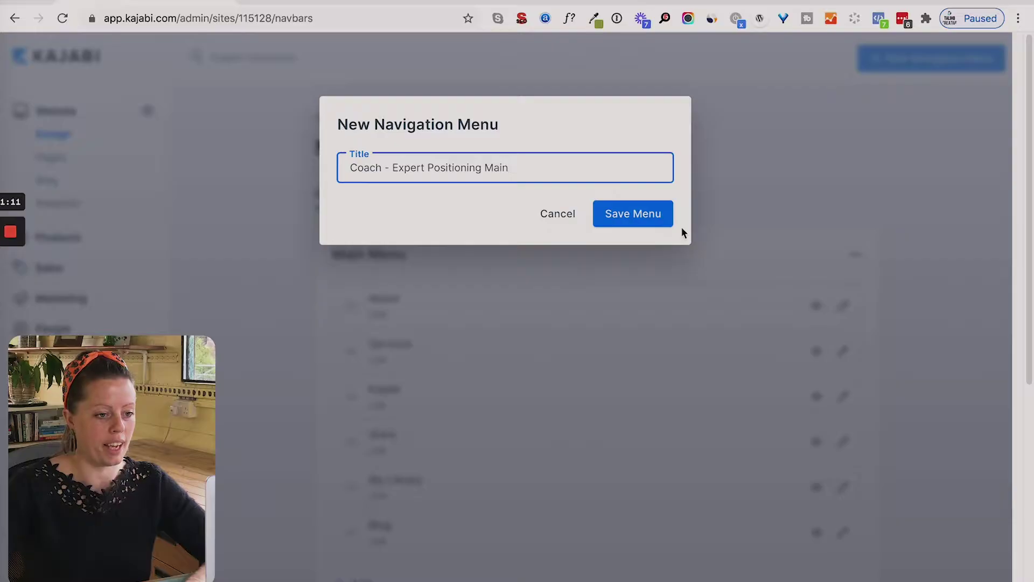
pyautogui.click(641, 214)
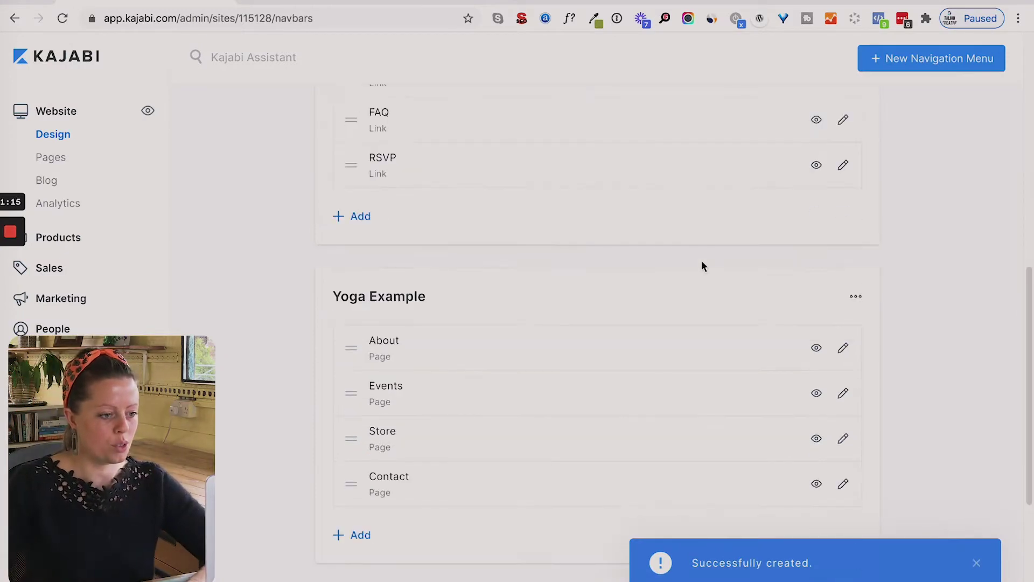
# Add a page item titled 'Home' linking to Coach Home 2.
pyautogui.scroll(-5, 702, 263)
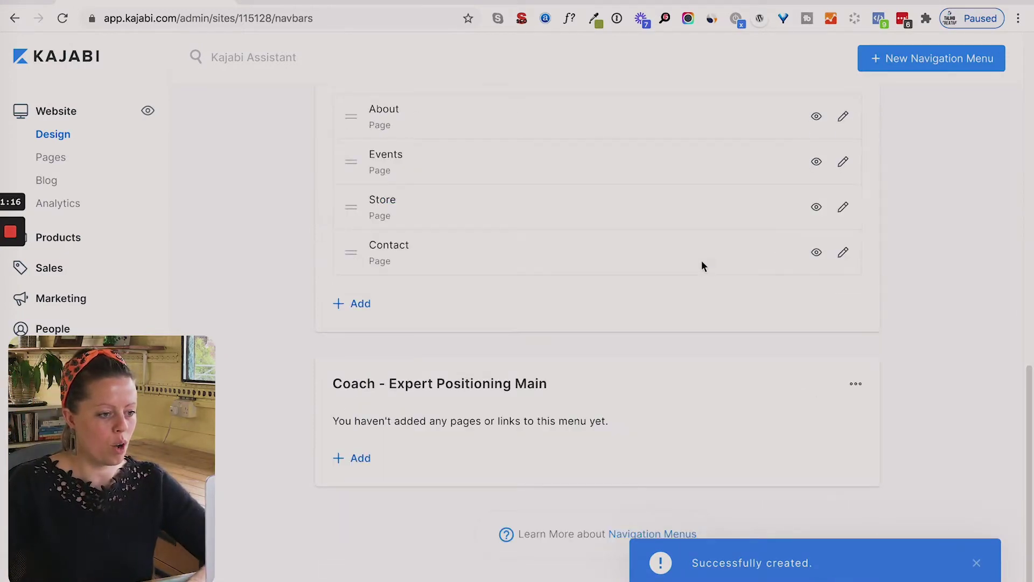
pyautogui.click(361, 459)
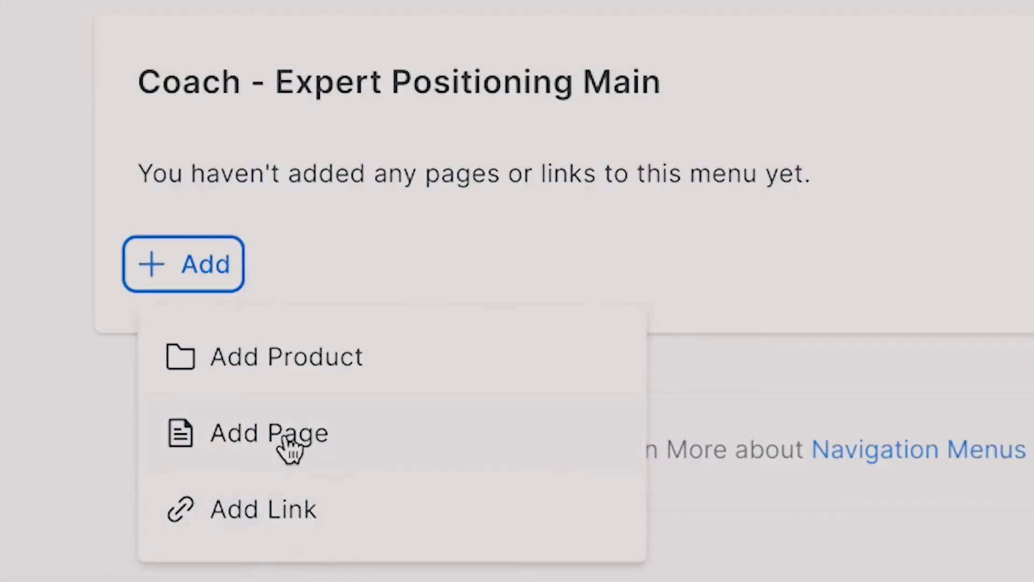
pyautogui.click(286, 439)
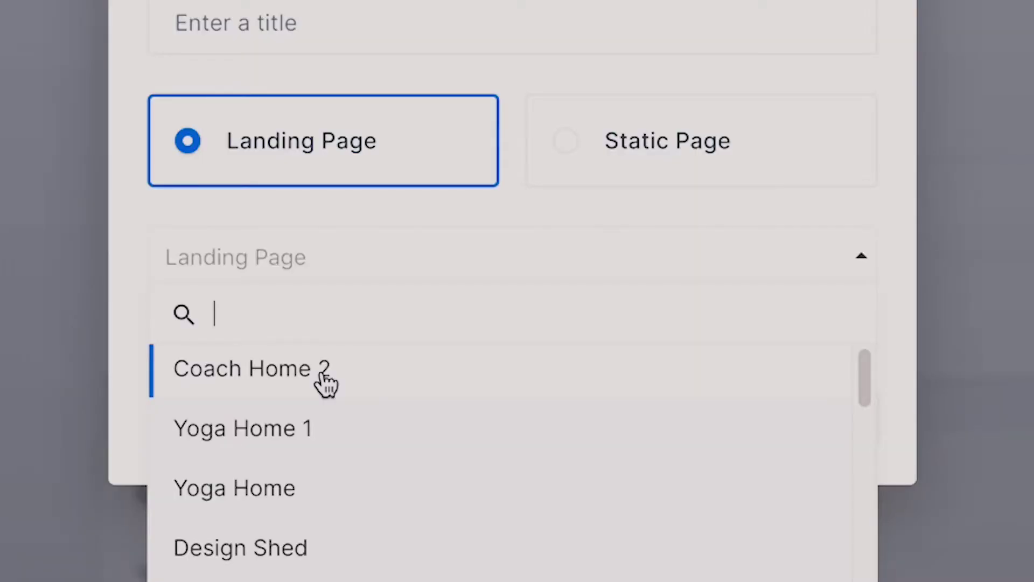
pyautogui.click(324, 378)
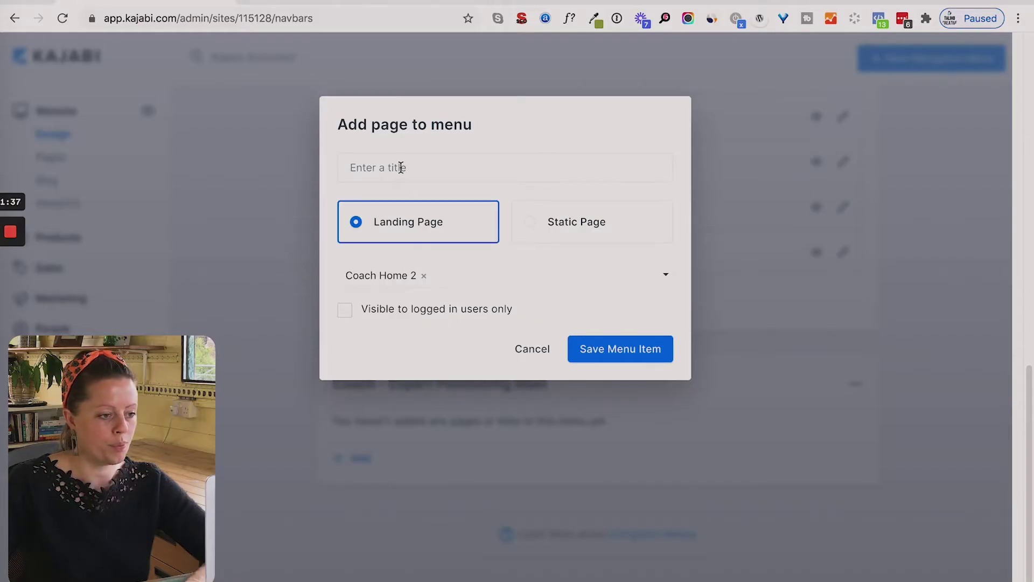
pyautogui.click(401, 168)
pyautogui.write('Home')
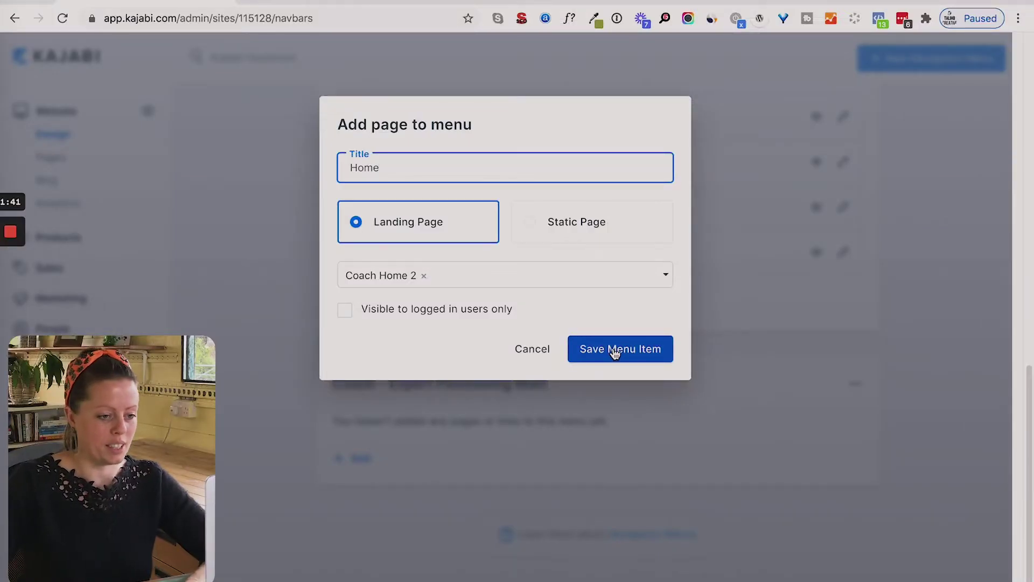
pyautogui.click(614, 352)
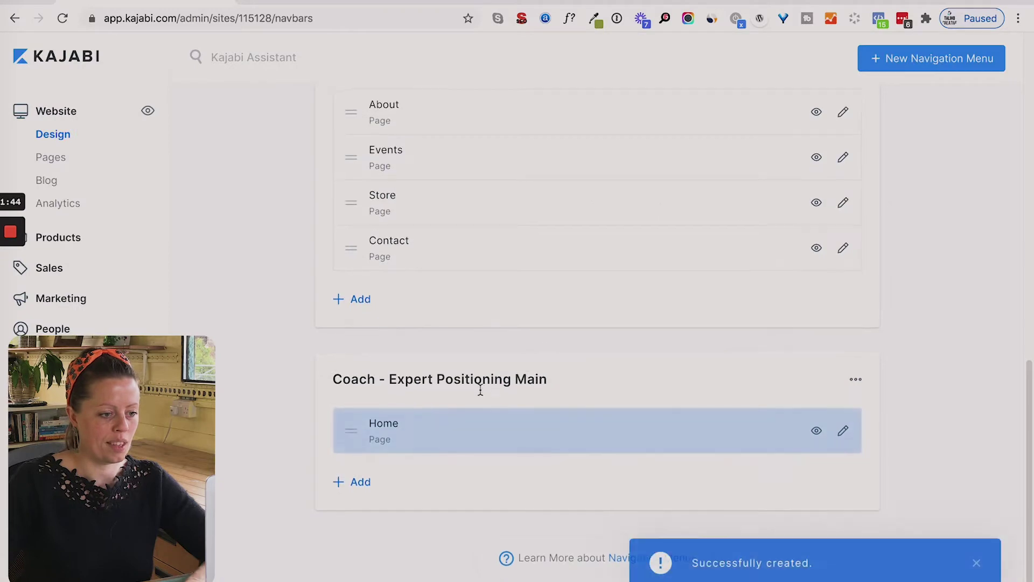
# Add a page item titled 'About' linking to the Coach About landing page.
pyautogui.scroll(-1, 480, 393)
pyautogui.click(364, 462)
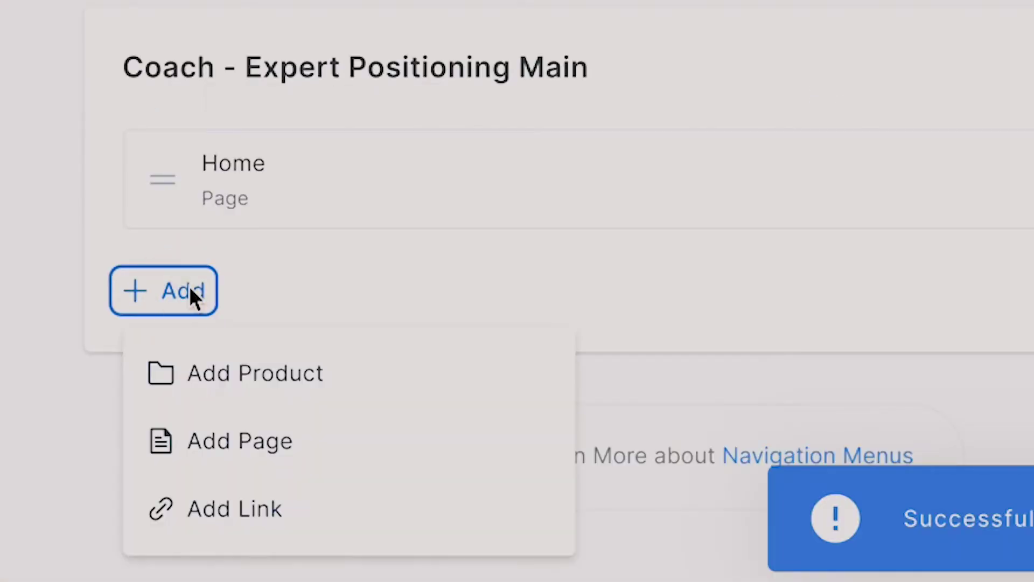
pyautogui.click(267, 434)
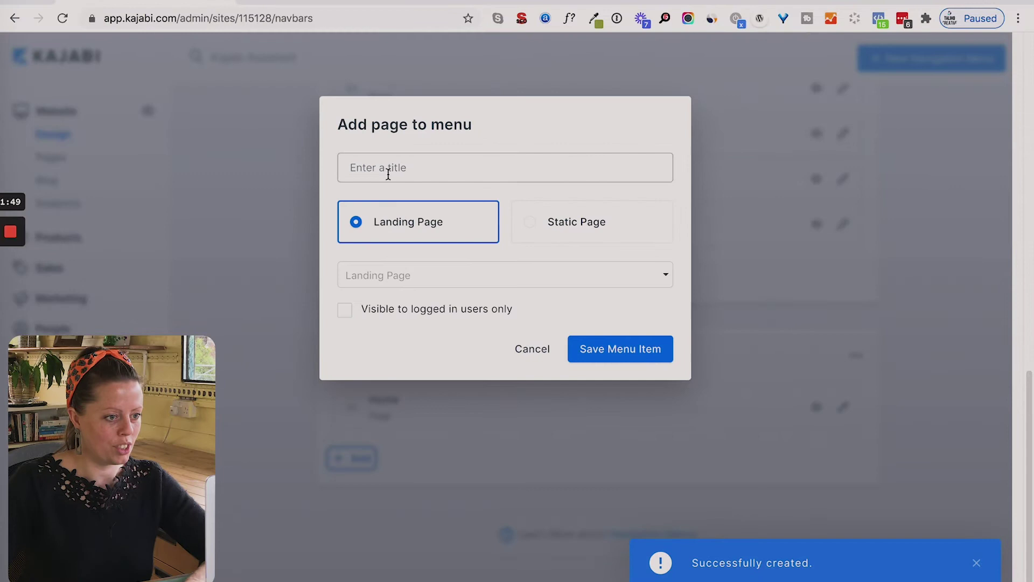
pyautogui.click(387, 174)
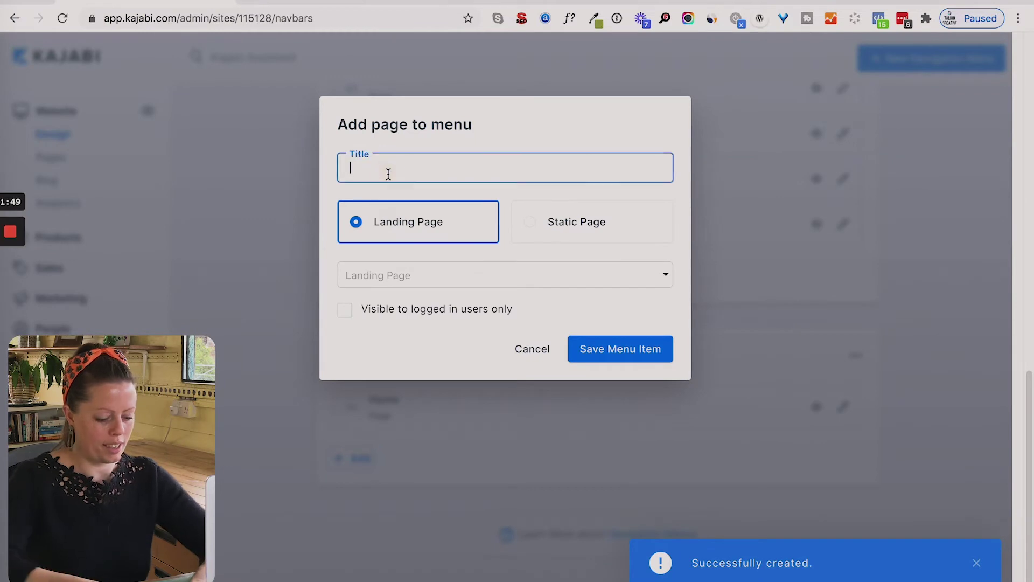
pyautogui.click(413, 279)
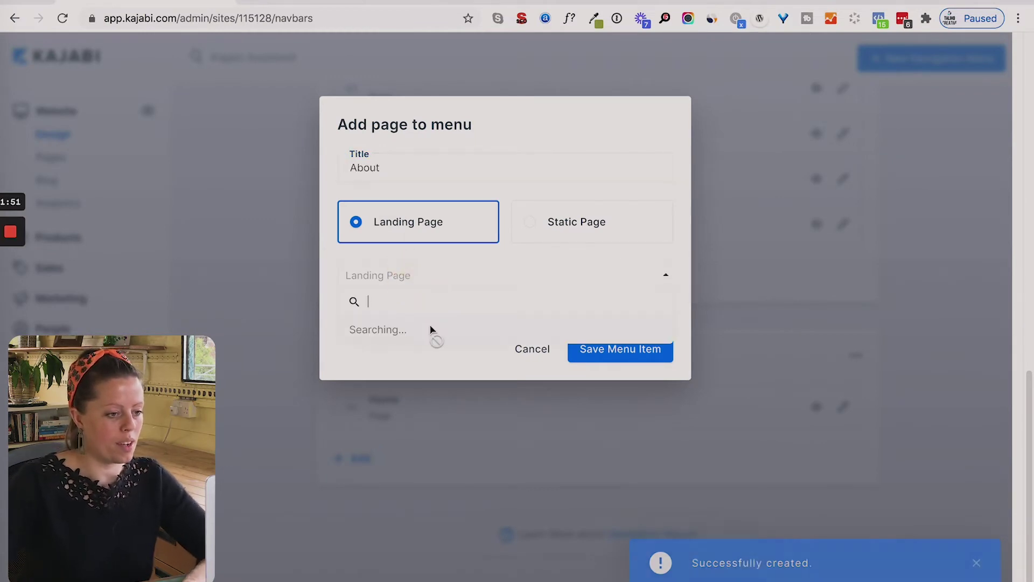
pyautogui.write('about')
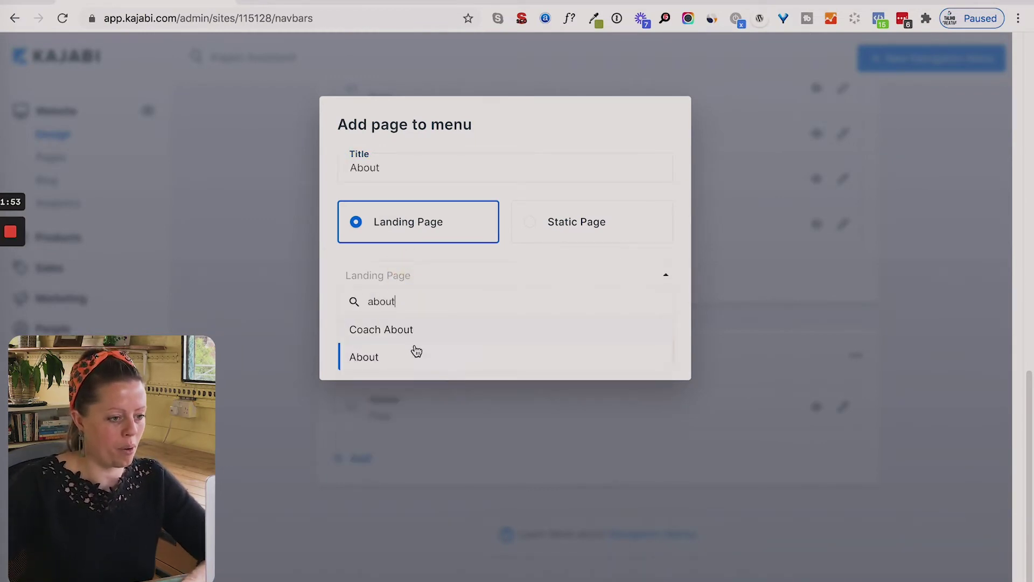
pyautogui.click(383, 331)
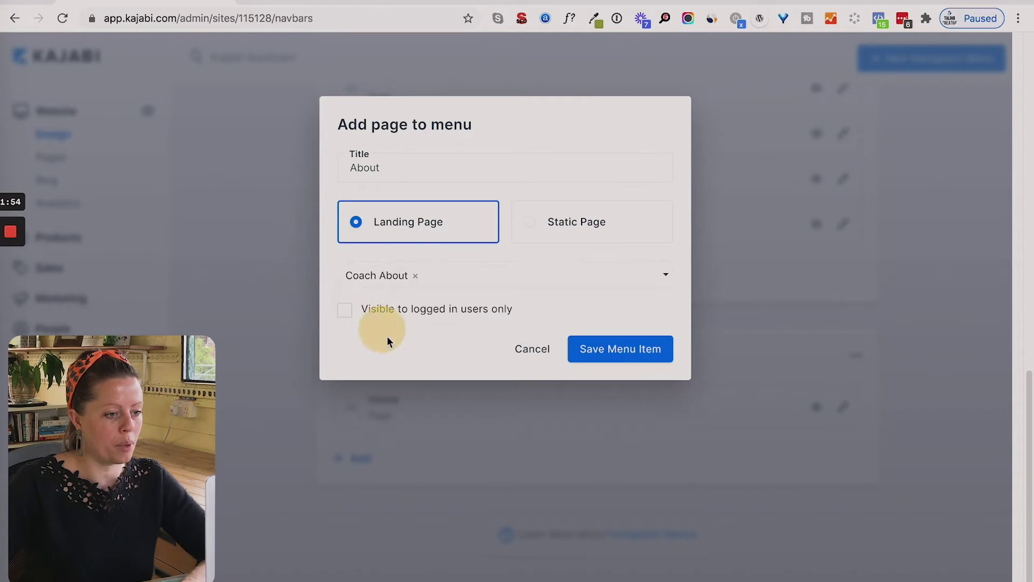
pyautogui.click(620, 349)
# Add a Speaking menu item linking to the Coach Speaking page.
pyautogui.scroll(-2, 662, 335)
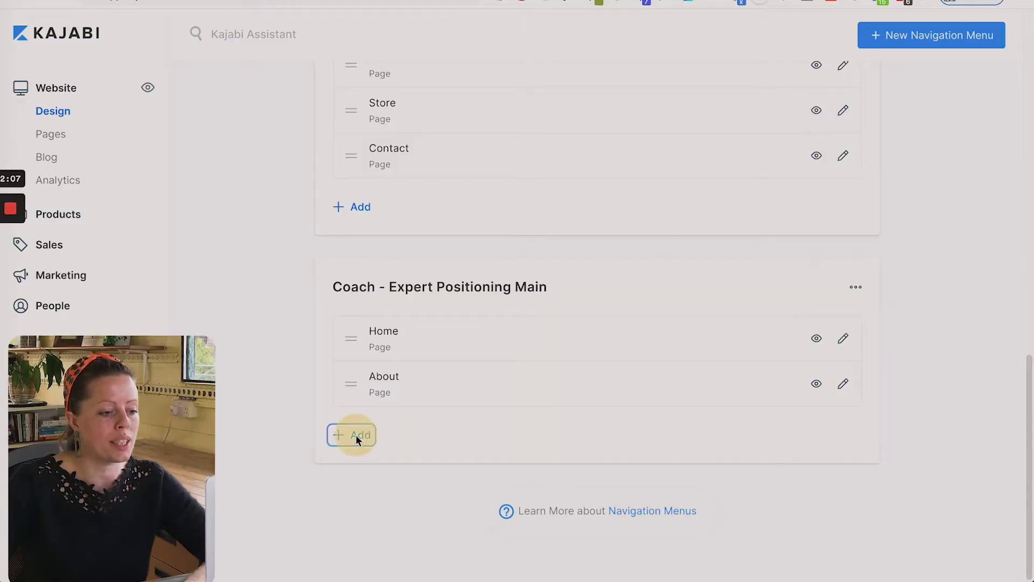
pyautogui.click(355, 434)
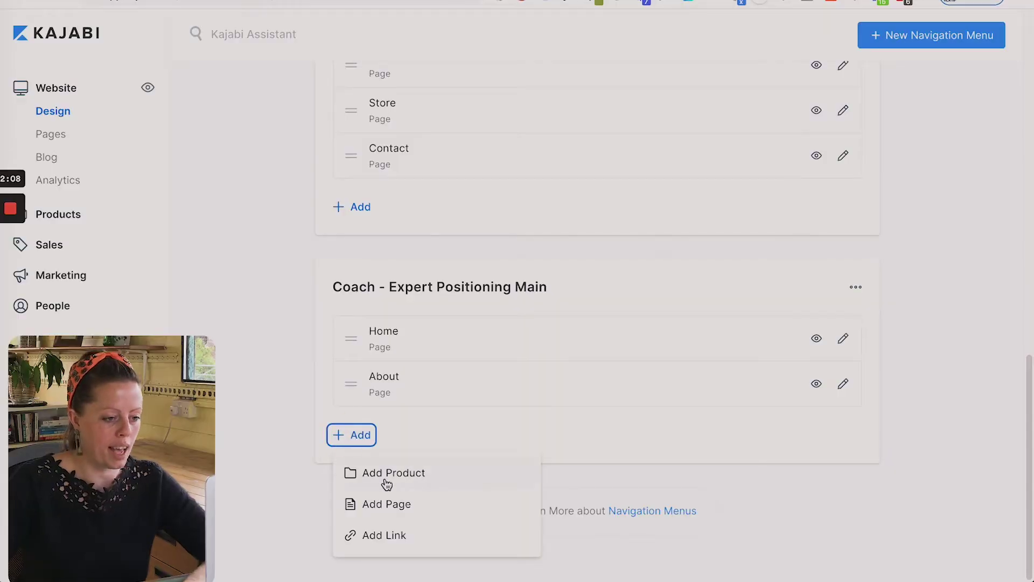
pyautogui.click(395, 535)
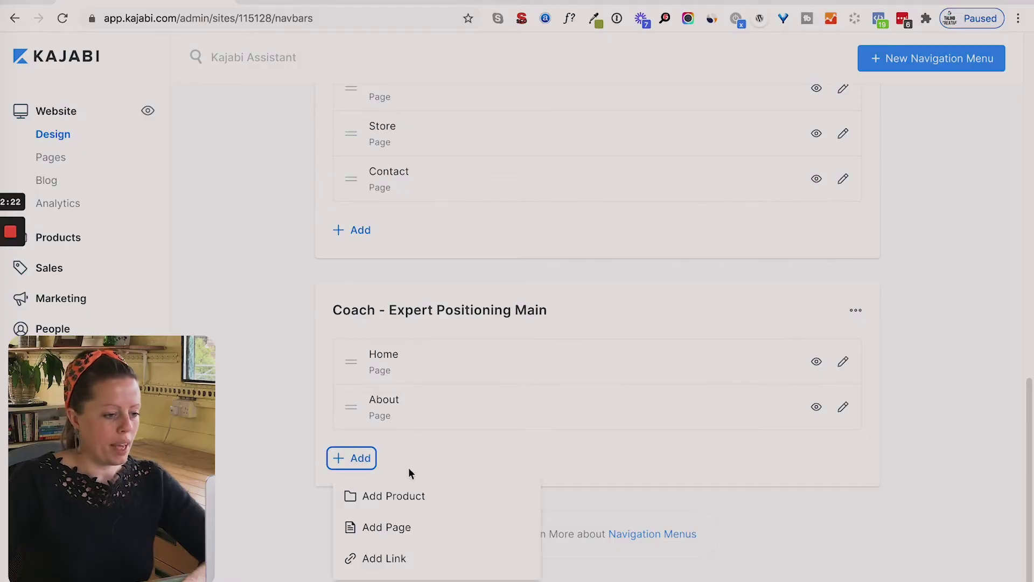
pyautogui.click(394, 528)
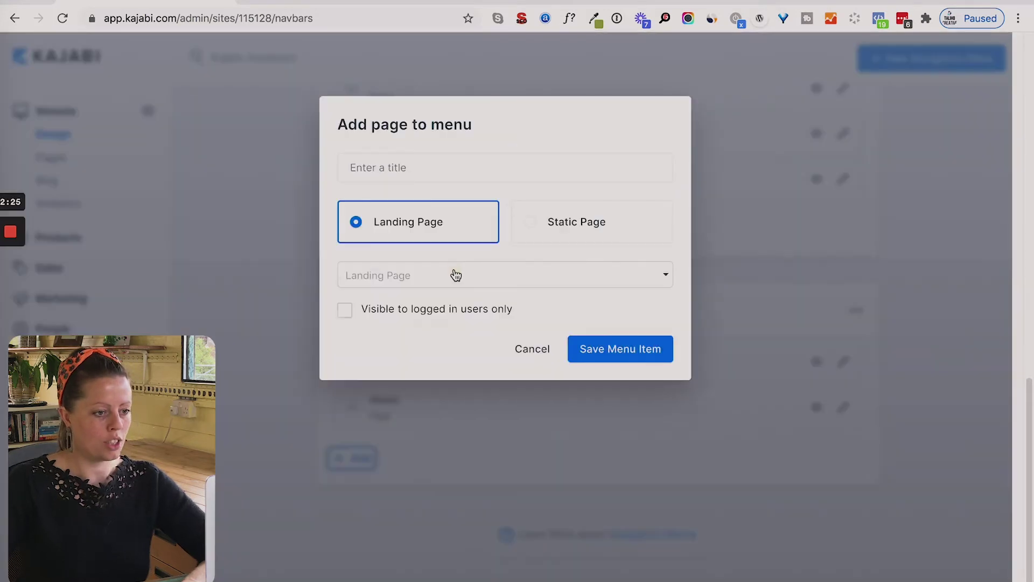
pyautogui.click(454, 275)
pyautogui.write('coach')
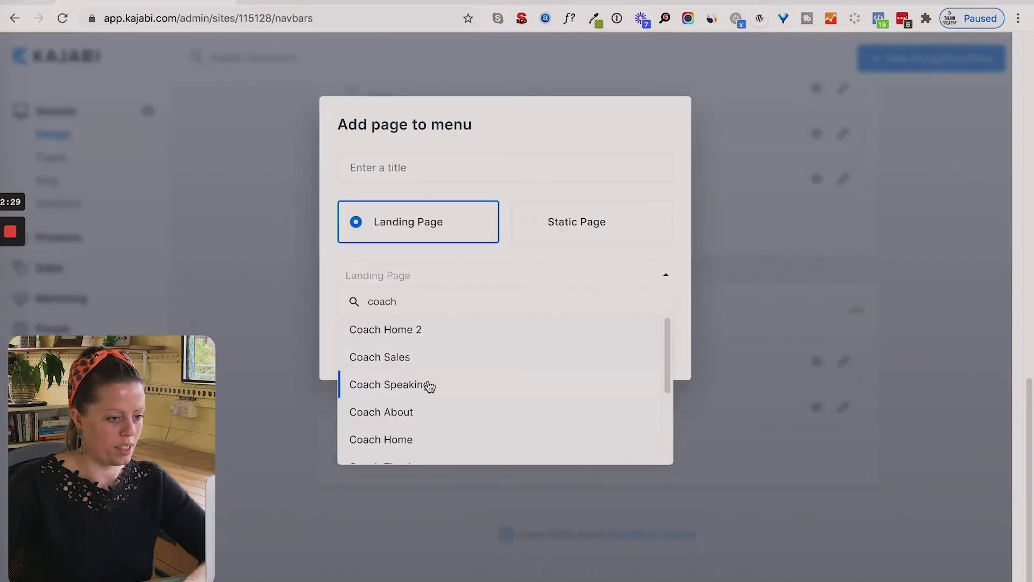
pyautogui.click(429, 386)
pyautogui.click(619, 348)
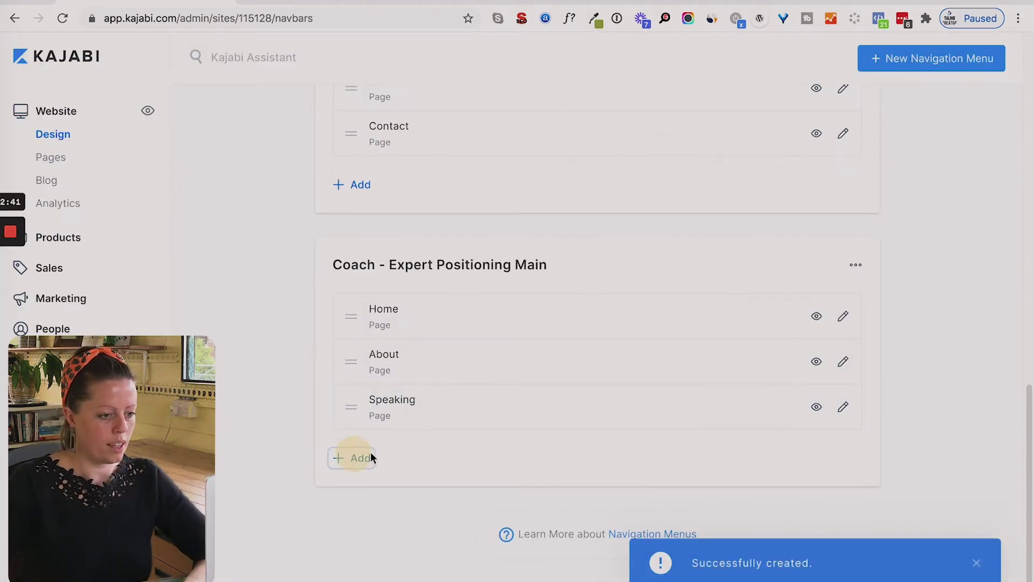
# Add a Coaching menu item linking to the Coach Coaching page.
pyautogui.click(369, 455)
pyautogui.click(399, 280)
pyautogui.write('coach')
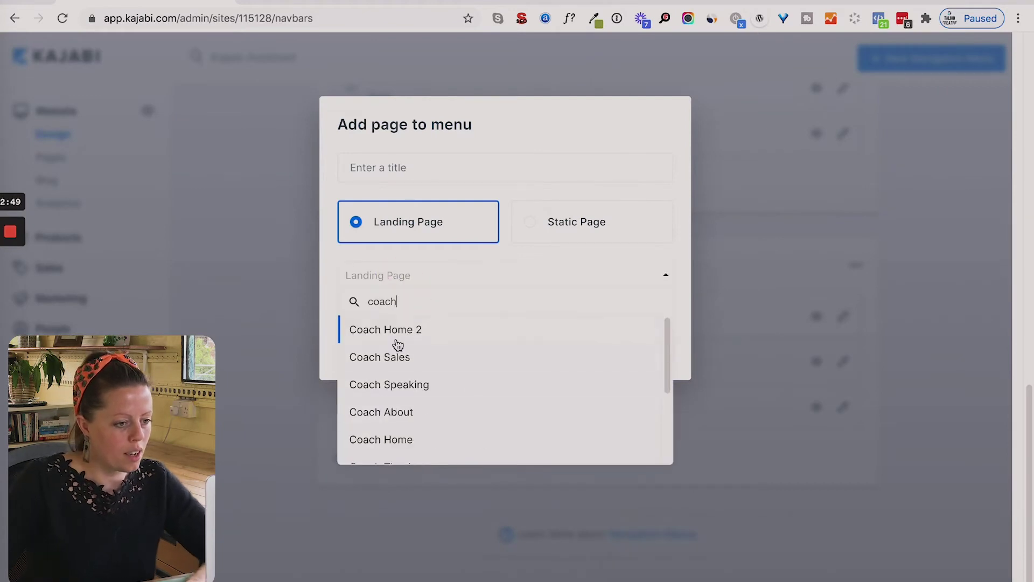
pyautogui.click(409, 438)
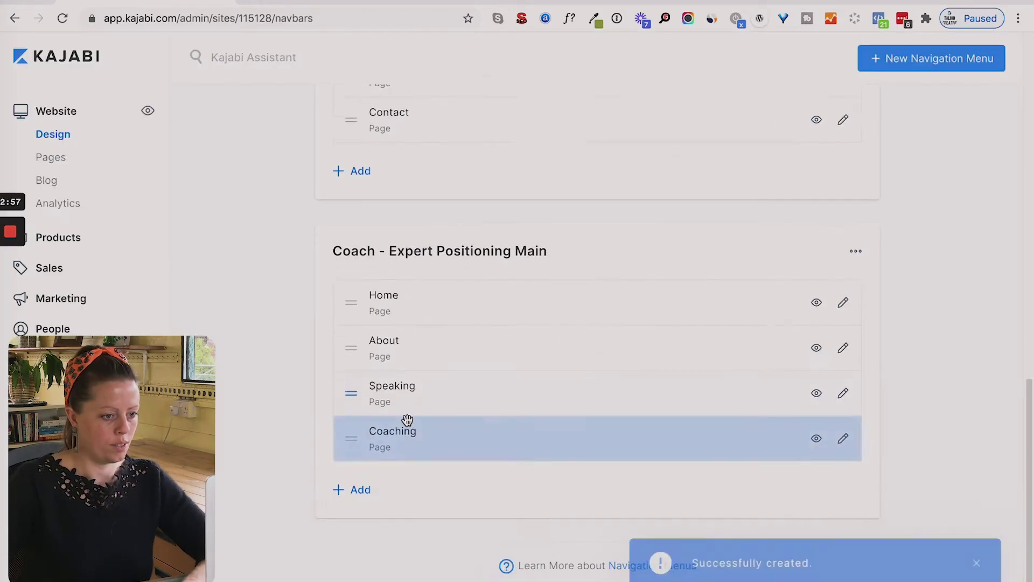
# Add a Contact menu item linking to the contact landing page.
pyautogui.click(349, 457)
pyautogui.click(381, 527)
pyautogui.press('BackSpace')
pyautogui.click(425, 275)
pyautogui.write('c')
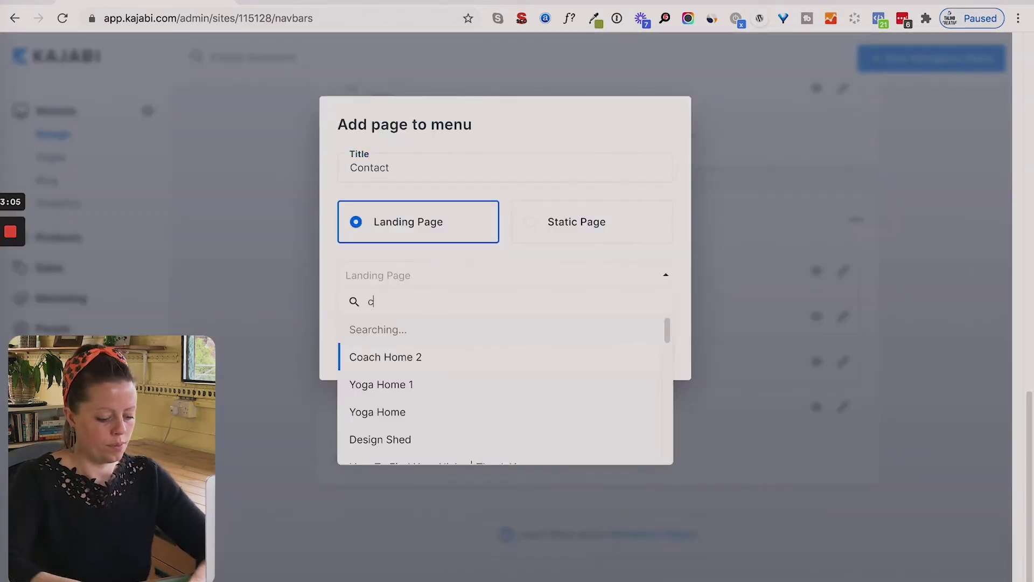
pyautogui.write('ontact')
pyautogui.click(645, 361)
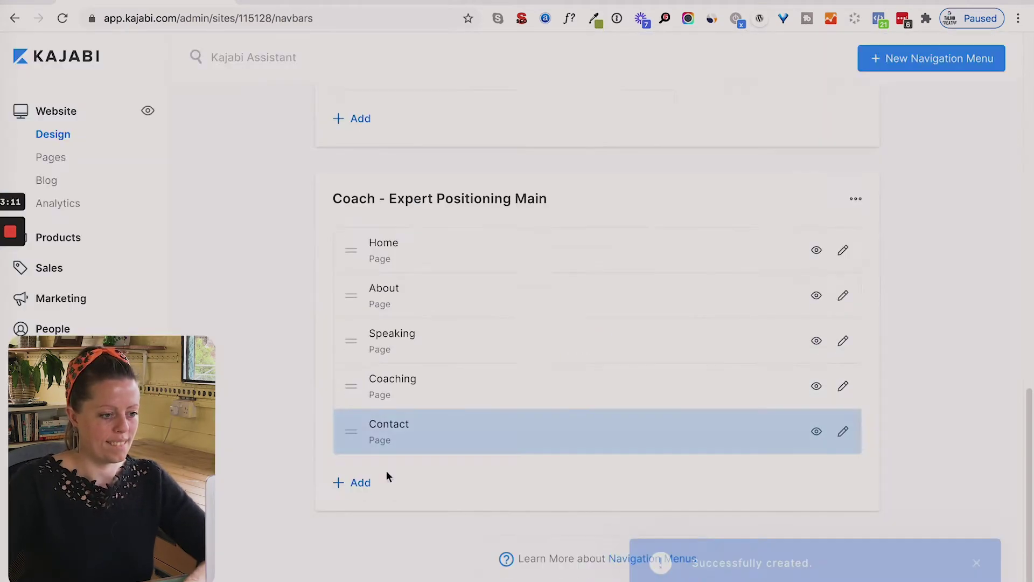
pyautogui.scroll(-1, 399, 404)
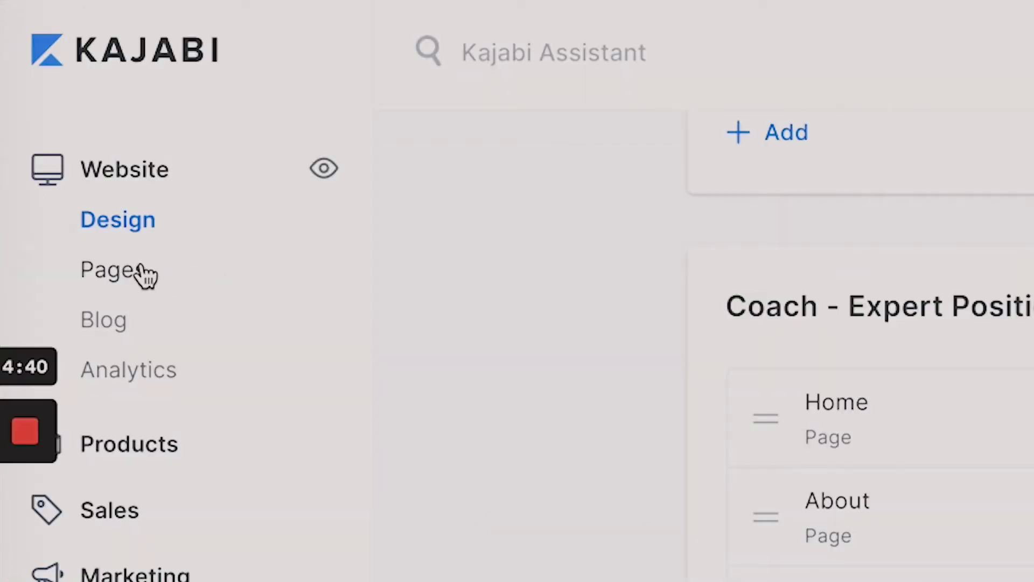
# Open Coach Home 2 in the page builder and show its Header section blocks.
pyautogui.click(139, 267)
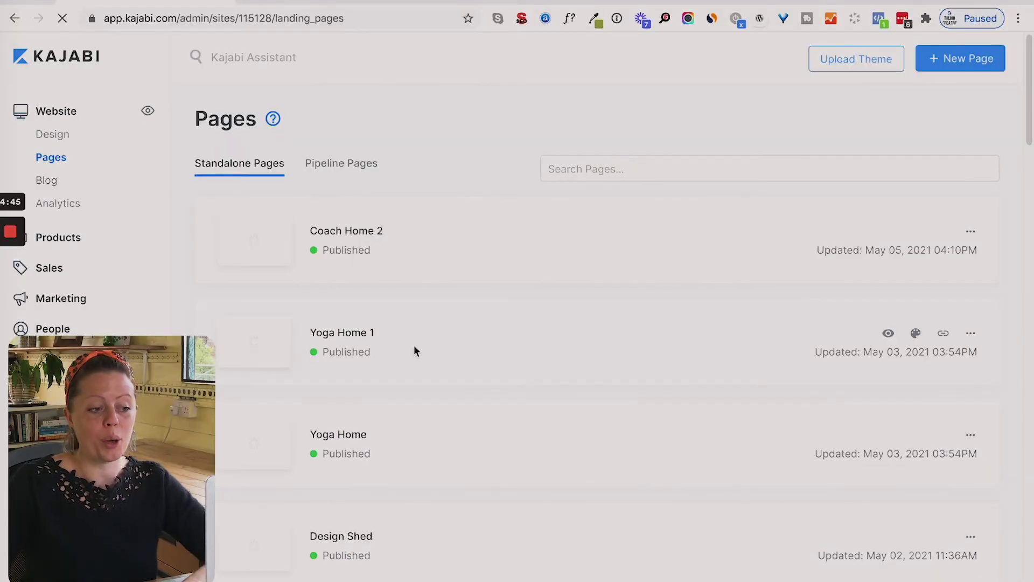
pyautogui.click(339, 231)
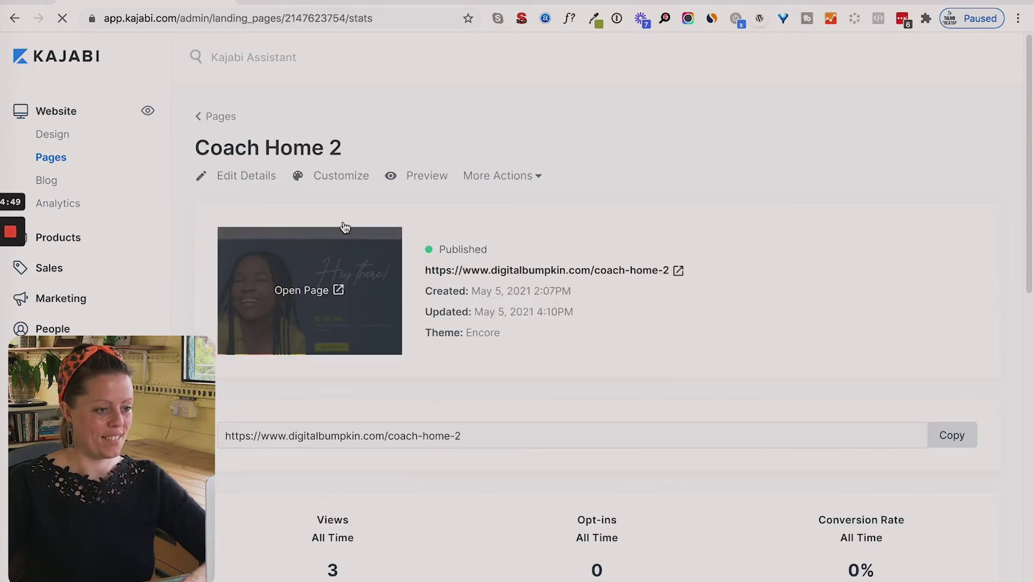
pyautogui.click(332, 179)
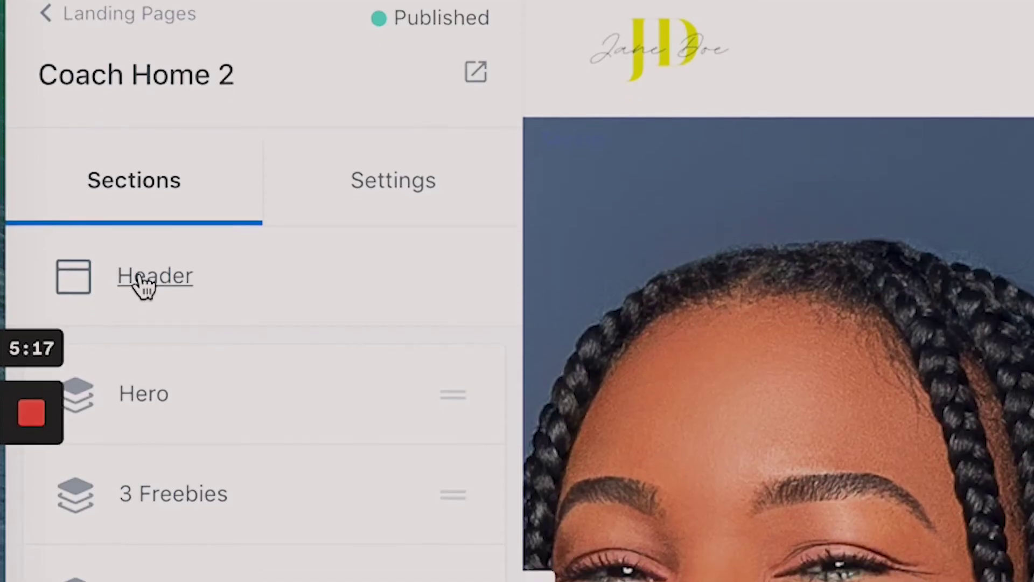
pyautogui.click(61, 171)
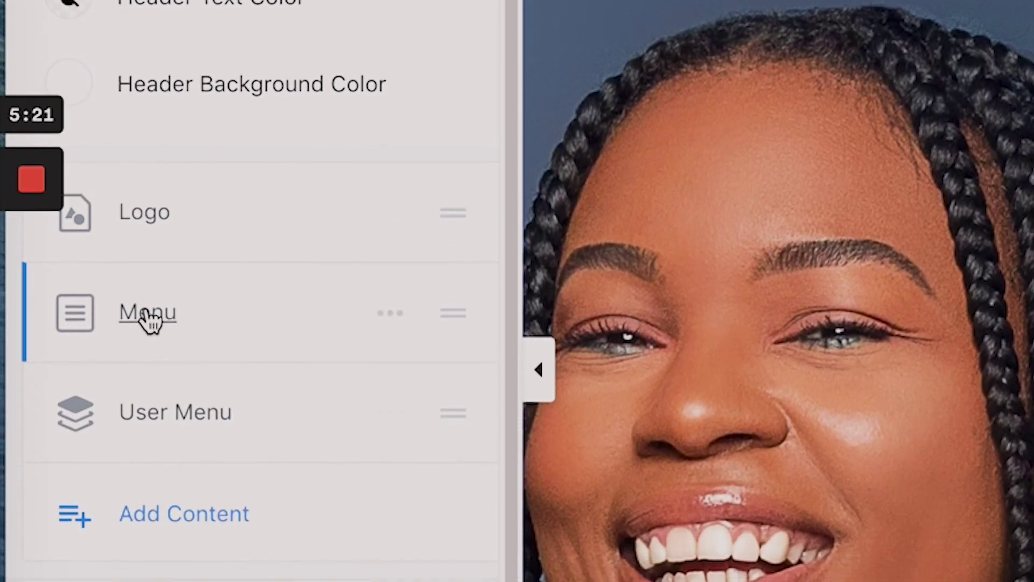
# Set the header Menu block to 'Coach - Expert Positioning Main' and try centre and left alignment.
pyautogui.click(149, 316)
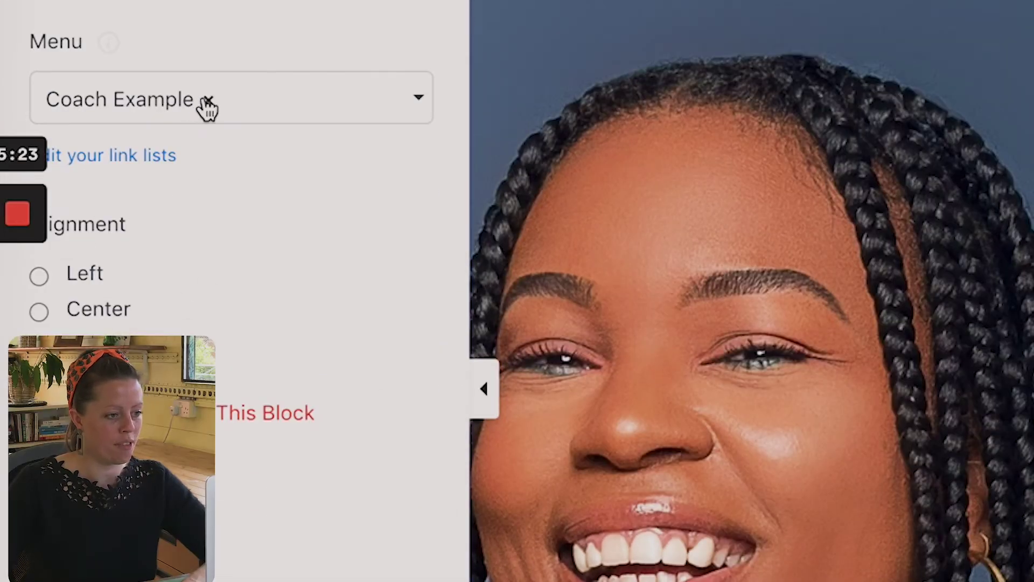
pyautogui.click(387, 107)
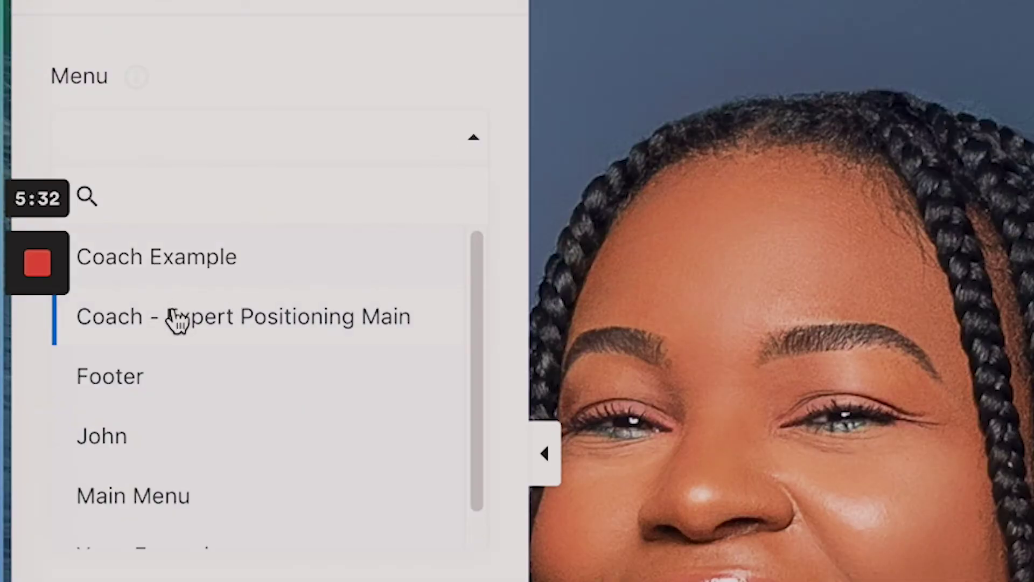
pyautogui.click(178, 320)
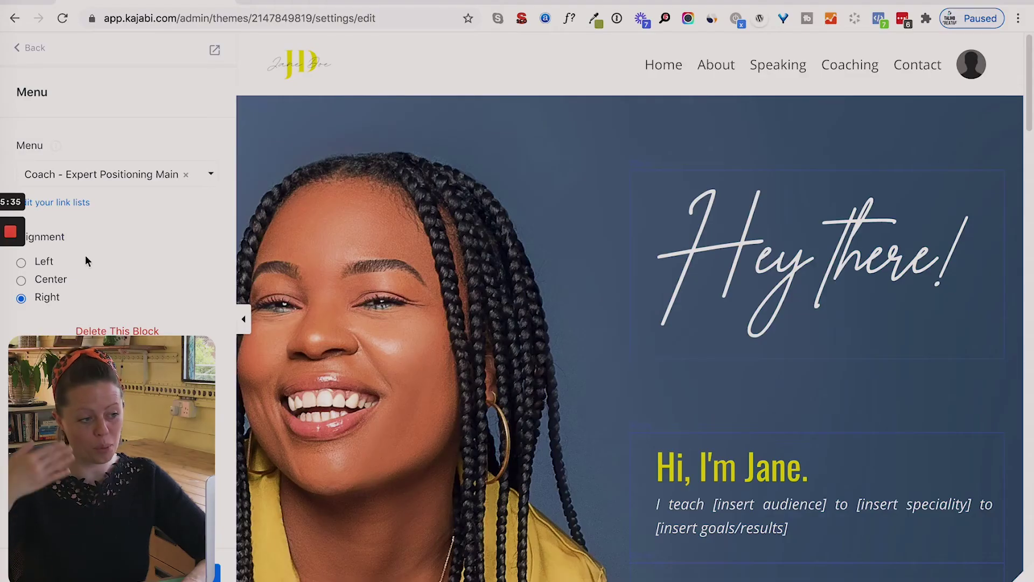
pyautogui.click(26, 275)
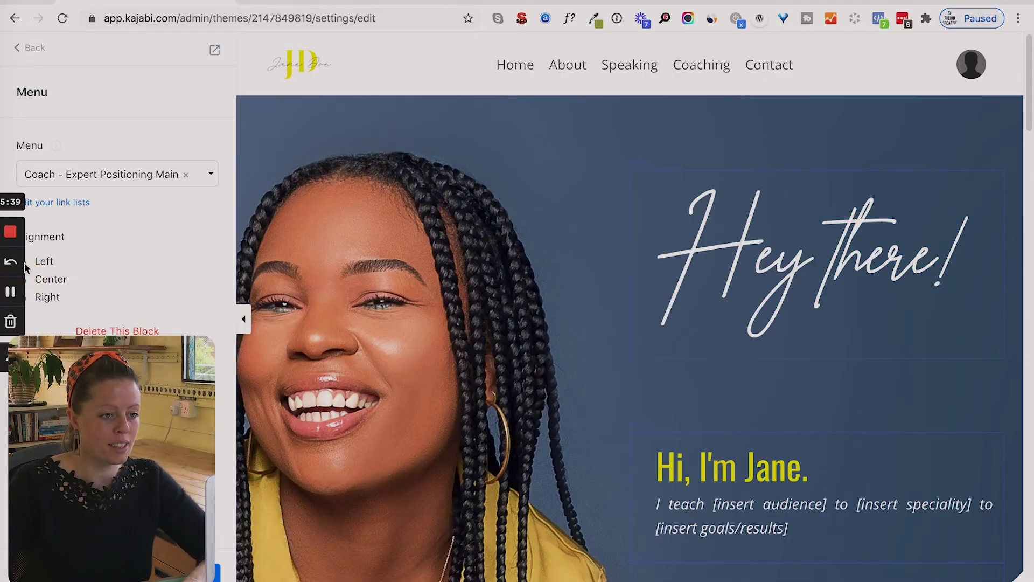
pyautogui.click(20, 262)
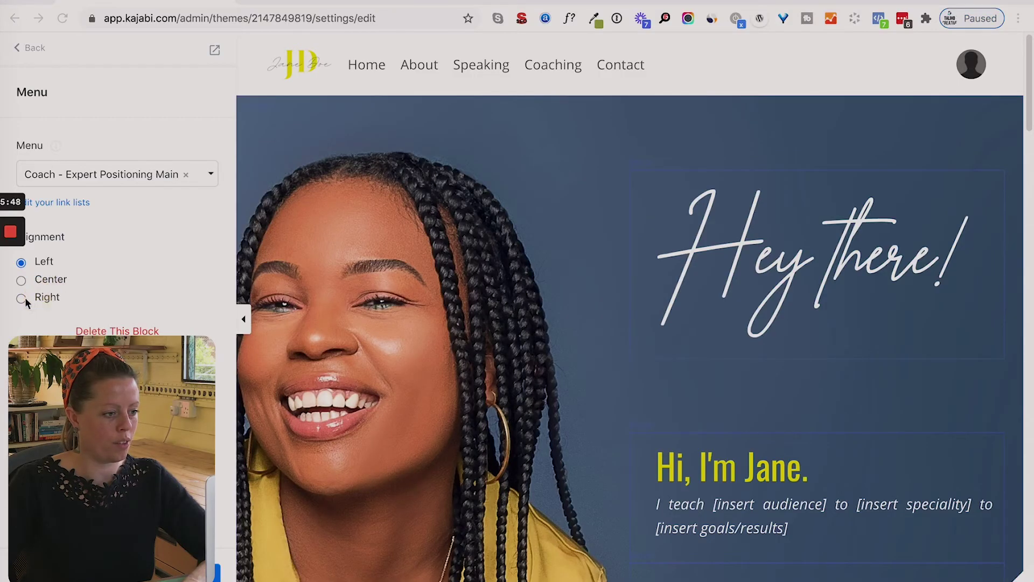
# Align the header menu right and save the Coach Home 2 header changes.
pyautogui.click(35, 300)
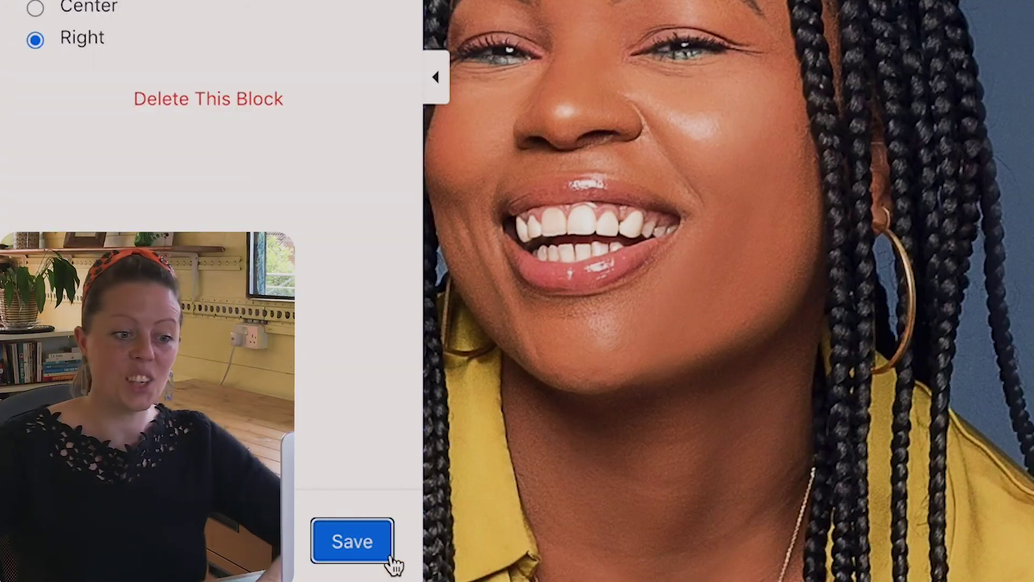
pyautogui.click(218, 573)
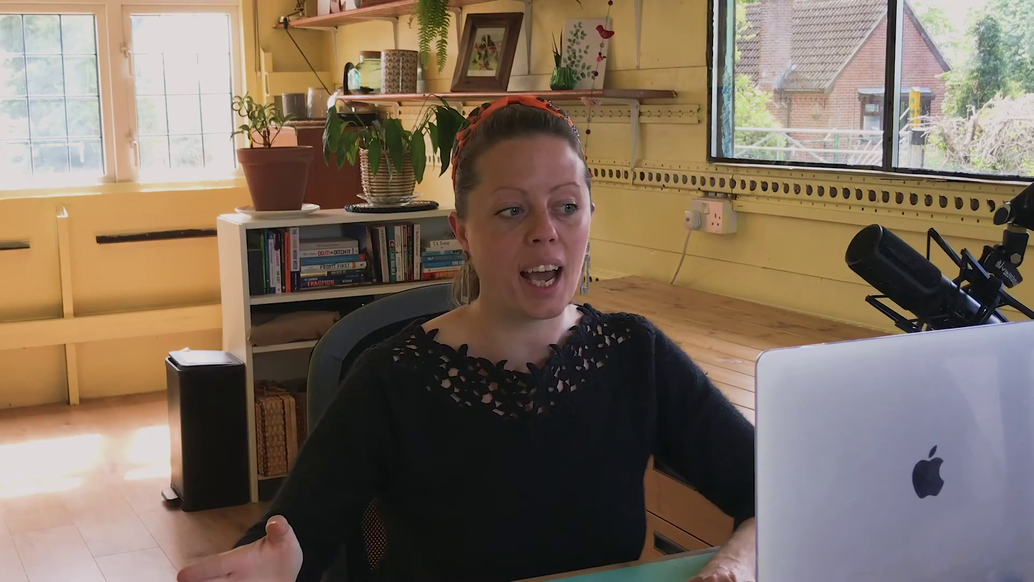